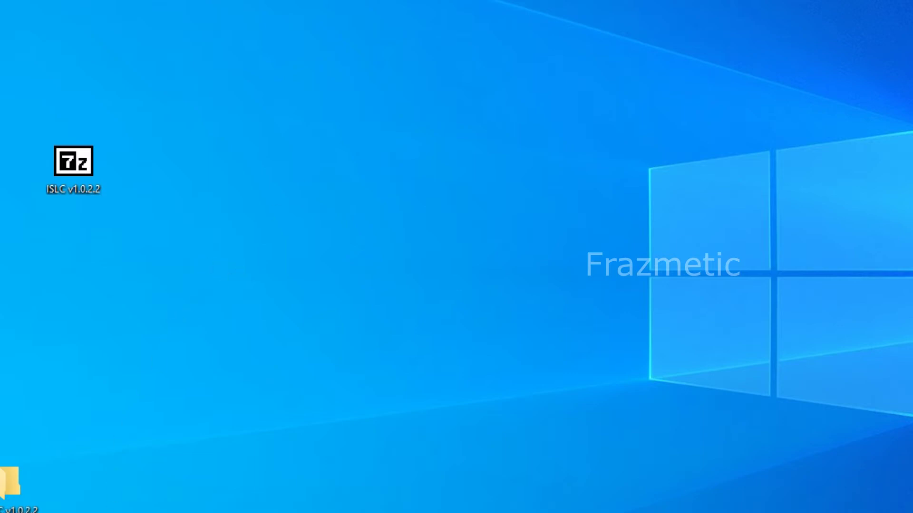
Open the ISLC v1.0.2.2 archive in 7-Zip and cancel its extraction
drag(15, 114, 207, 278)
drag(73, 163, 385, 82)
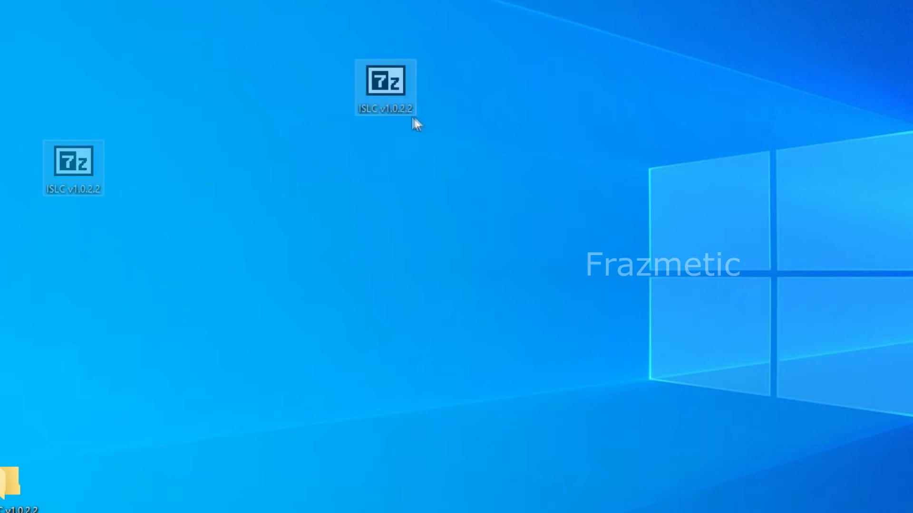
double_click(385, 82)
click(571, 281)
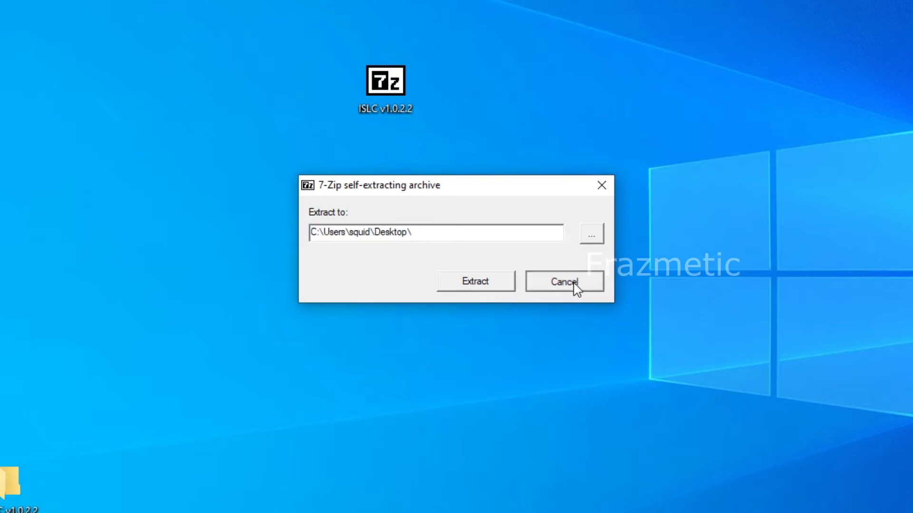
Place the extracted folder beside the archive and delete the ISLC archive
mouse_move(10, 482)
mouse_down()
mouse_move(510, 83)
mouse_move(510, 164)
mouse_up()
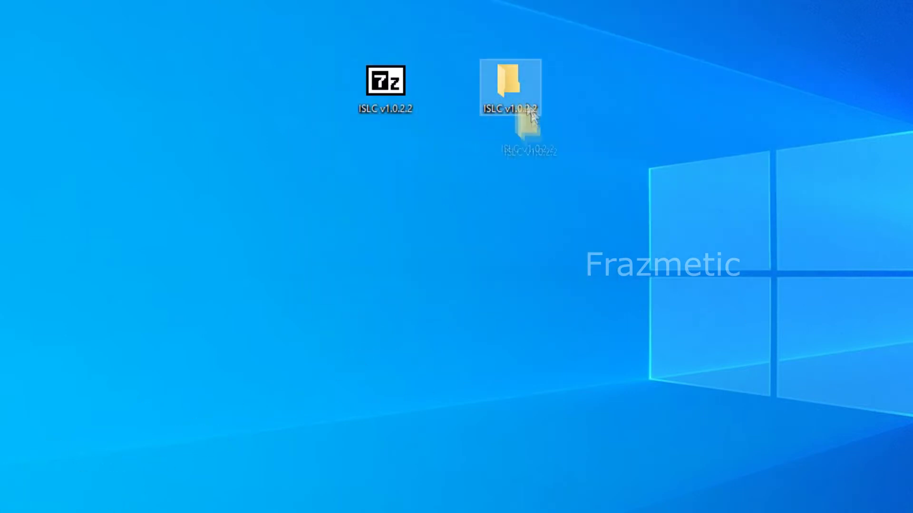
click(385, 81)
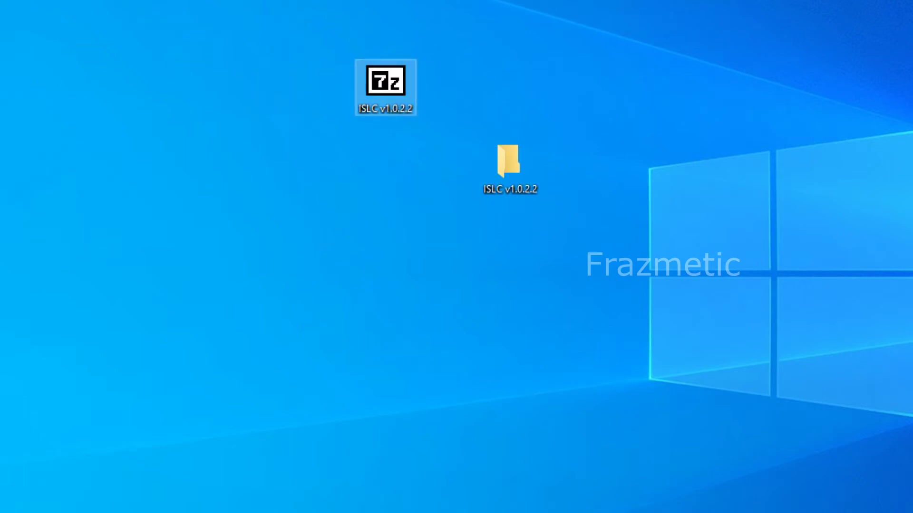
key(Delete)
Move the ISLC v1.0.2.2 folder into the archive's old spot and open it
drag(510, 164, 386, 85)
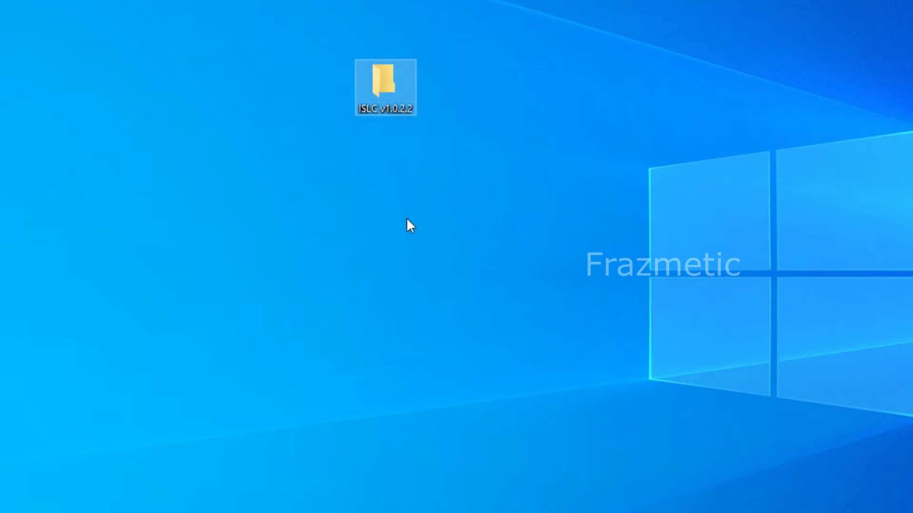
drag(385, 85, 386, 168)
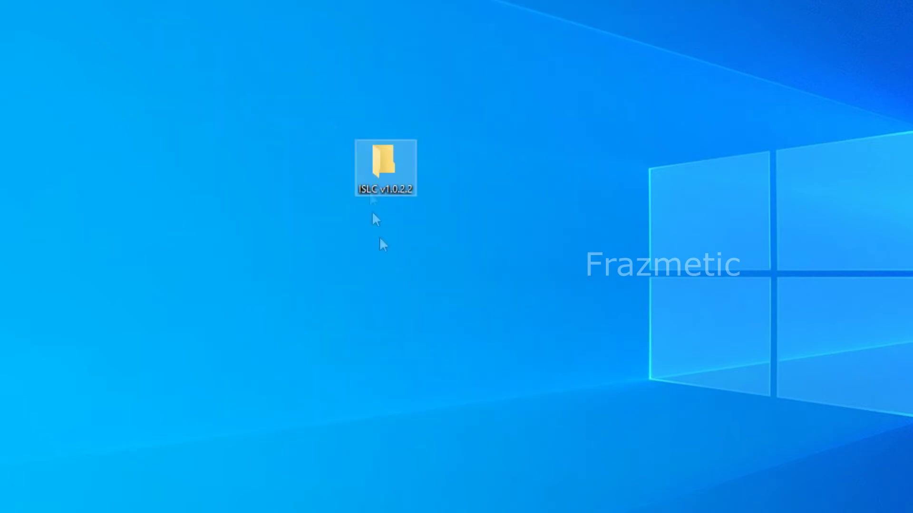
click(400, 239)
double_click(382, 164)
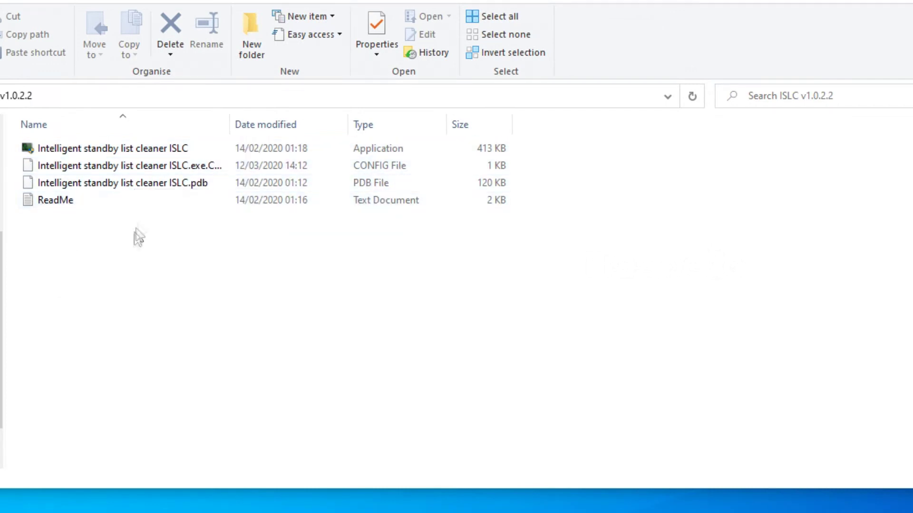
Launch ISLC as administrator and dismiss the already-running notice
double_click(112, 149)
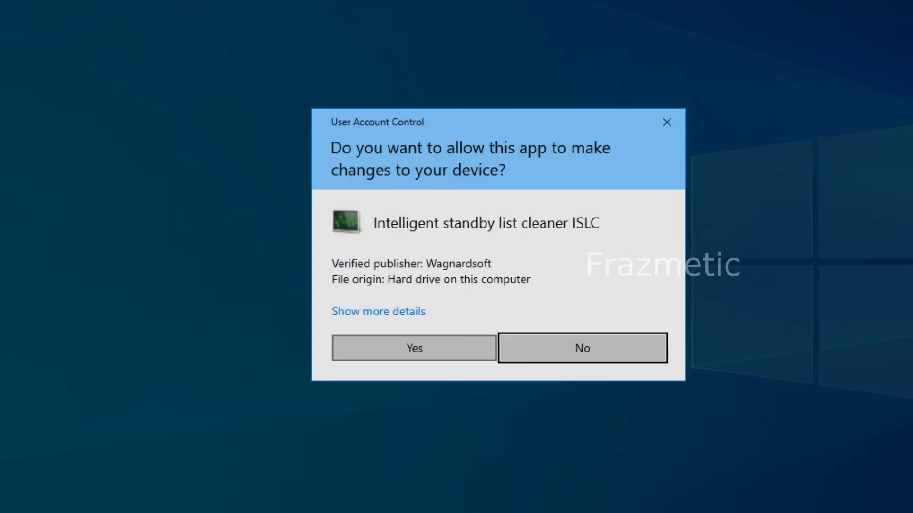
key(alt+y)
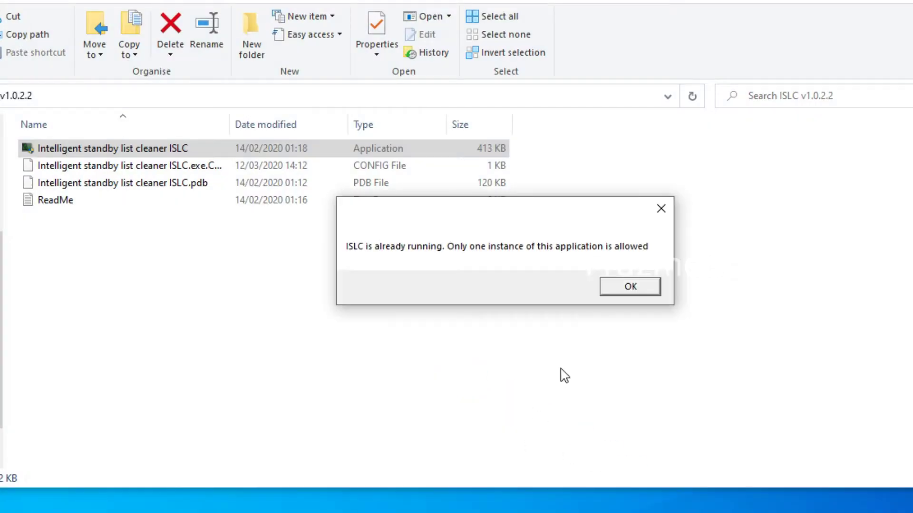
click(629, 287)
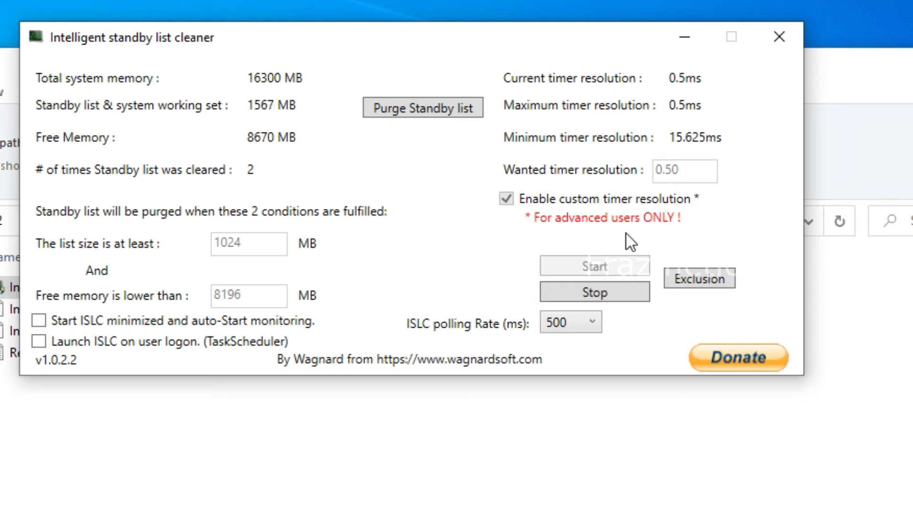
drag(413, 38, 807, 67)
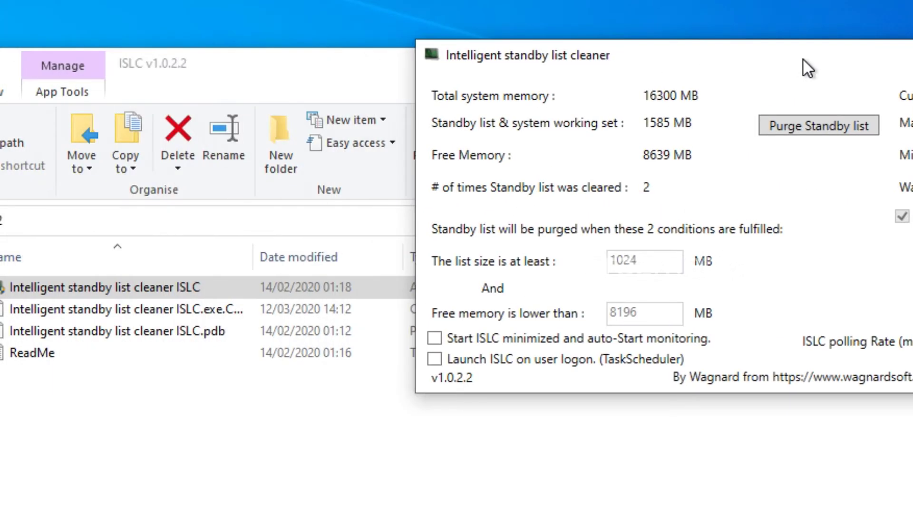
mouse_move(685, 56)
mouse_down()
mouse_move(855, 212)
mouse_move(898, 121)
mouse_up()
click(591, 289)
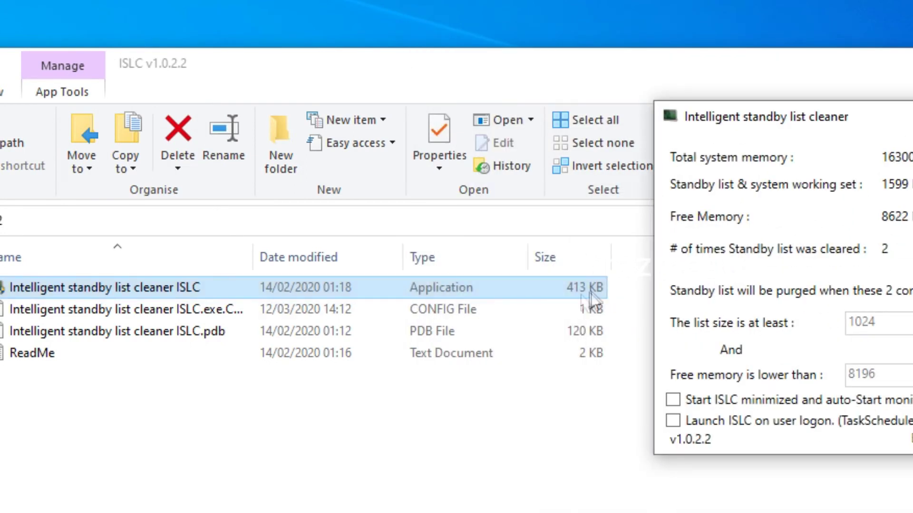
mouse_move(752, 118)
mouse_down()
mouse_move(777, 160)
mouse_move(164, 46)
mouse_up()
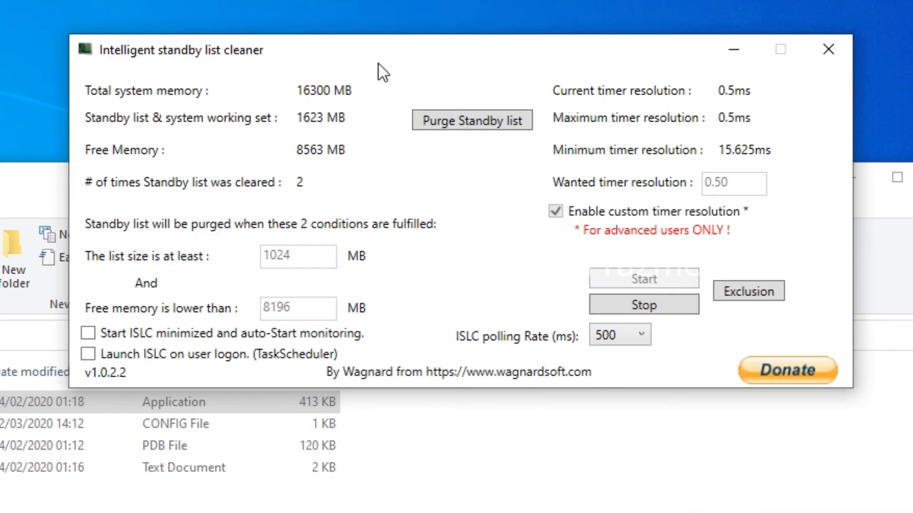
drag(378, 64, 374, 85)
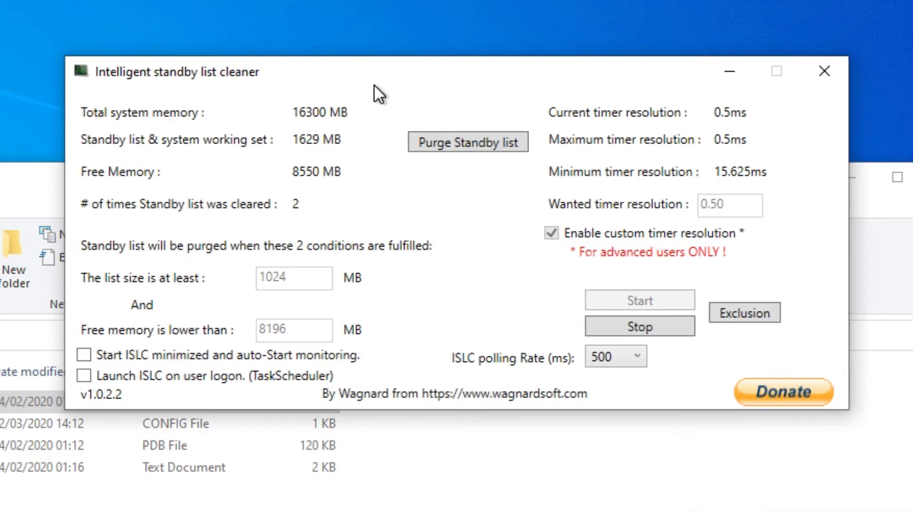
Stop monitoring, leave both startup options unchecked, and select the list-size field
click(641, 330)
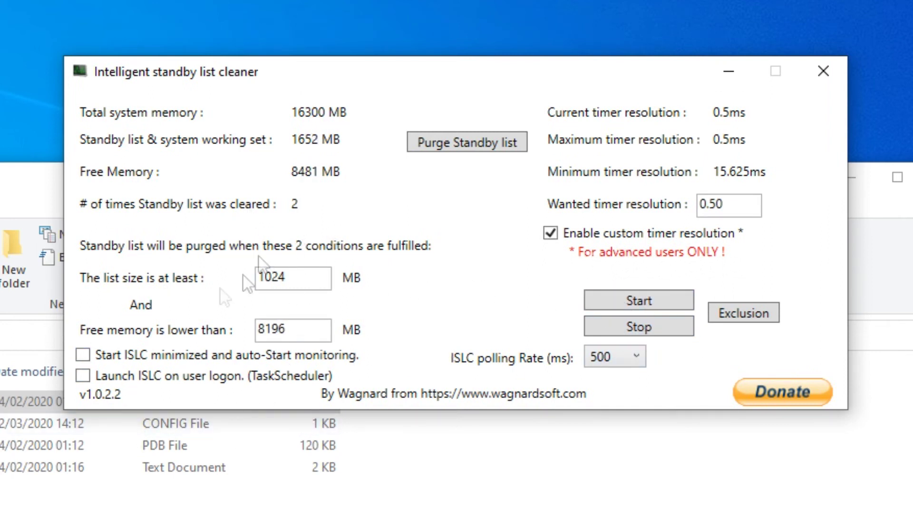
click(83, 356)
click(83, 376)
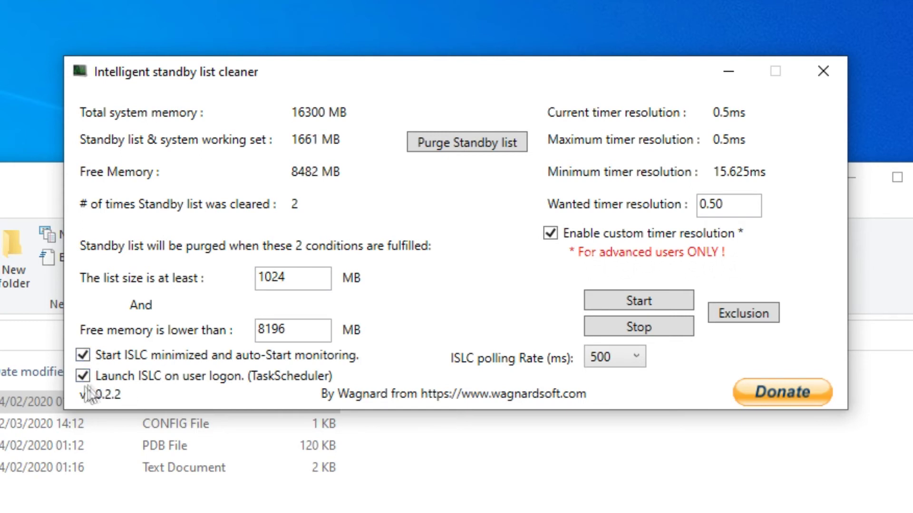
click(82, 376)
click(83, 356)
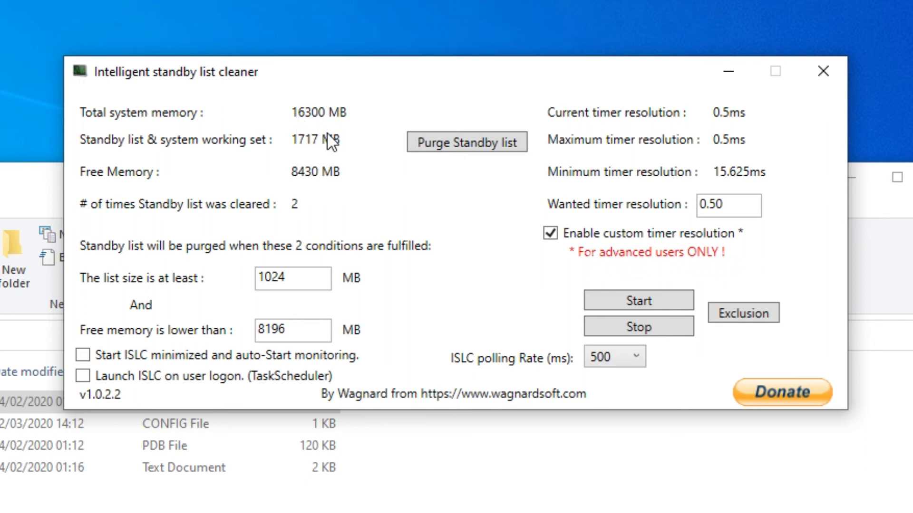
key(Tab)
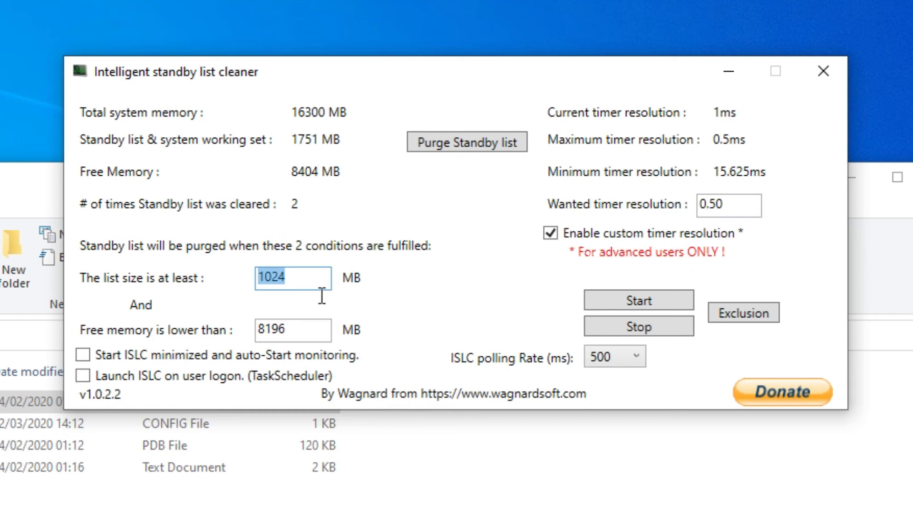
click(322, 278)
drag(288, 278, 280, 279)
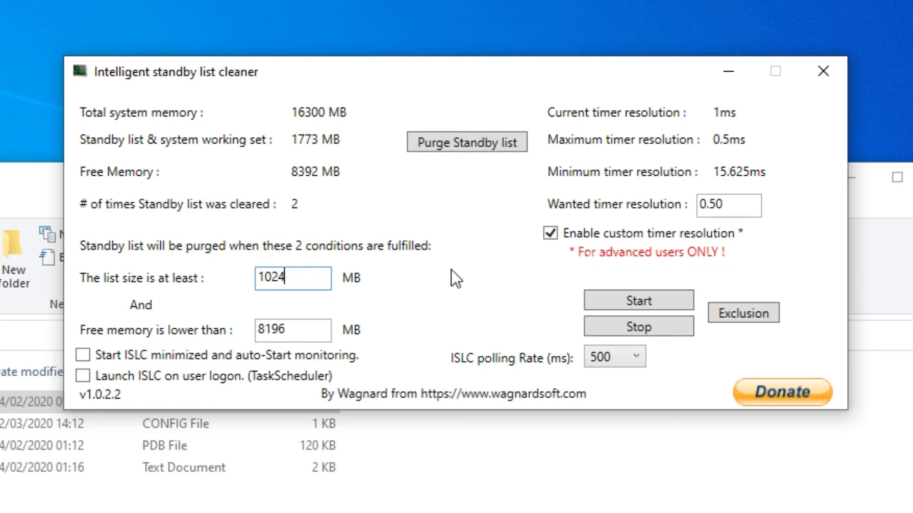
double_click(274, 330)
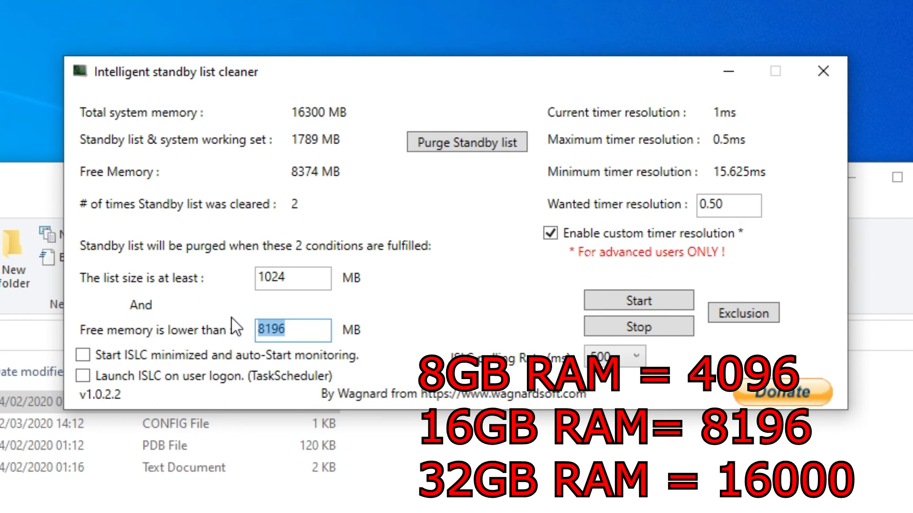
click(288, 330)
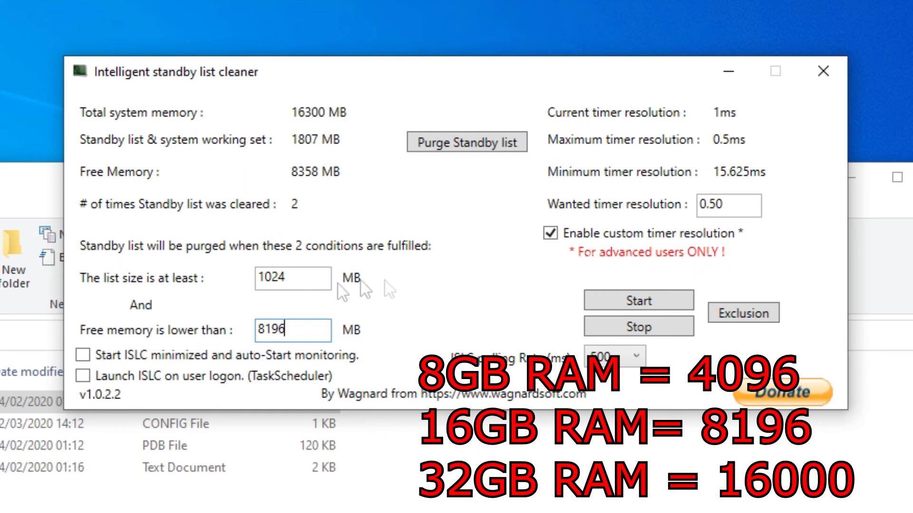
click(734, 205)
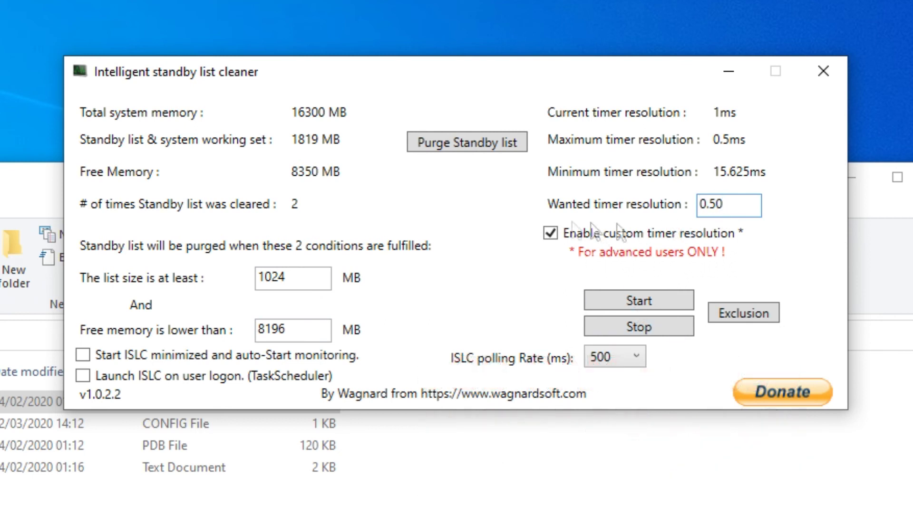
click(623, 358)
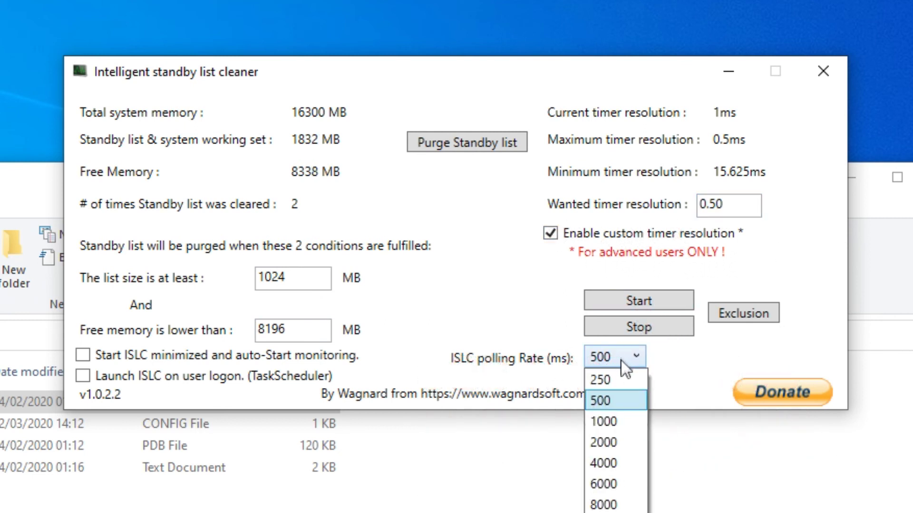